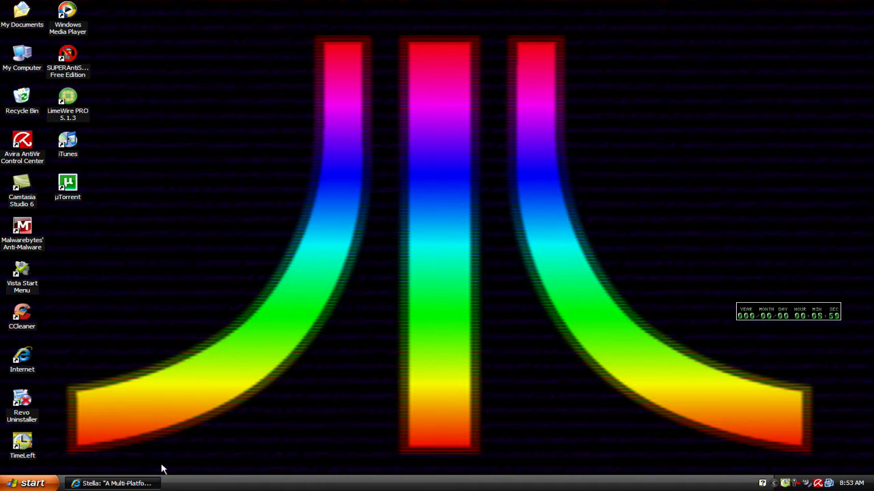
Bring Internet Explorer back and open Stella's Stable Releases page listing the 2.8.3 files
click(132, 484)
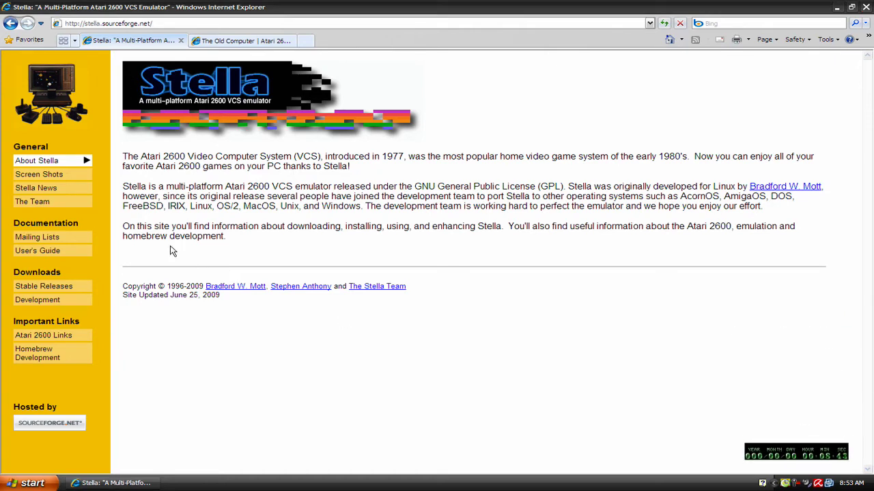
click(48, 288)
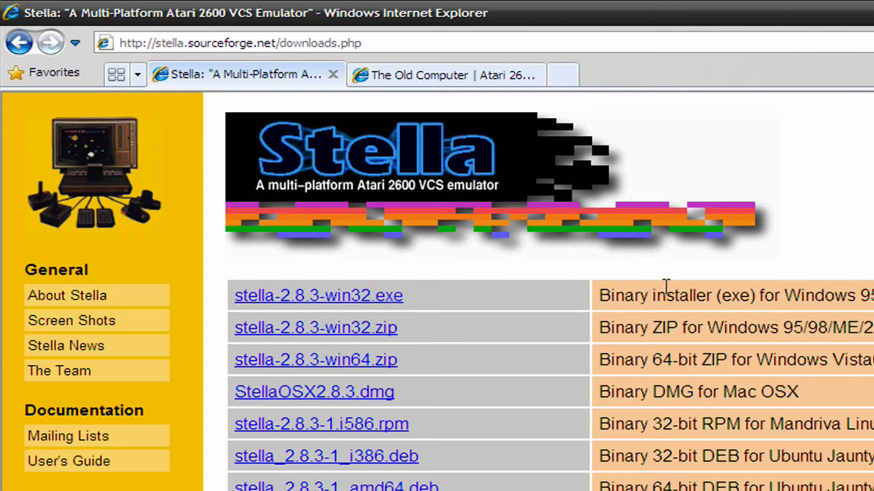
Save stella-2.8.3-win32.exe into My Documents, then minimize the browser to show the desktop
click(341, 295)
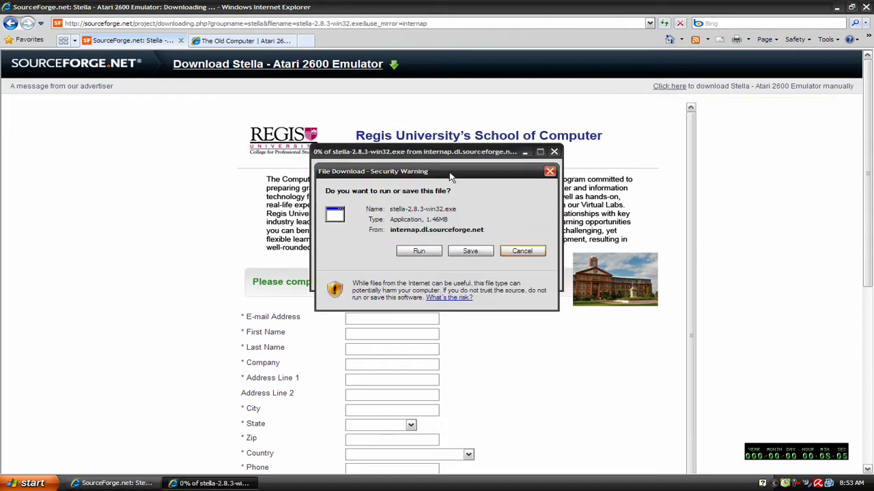
click(471, 252)
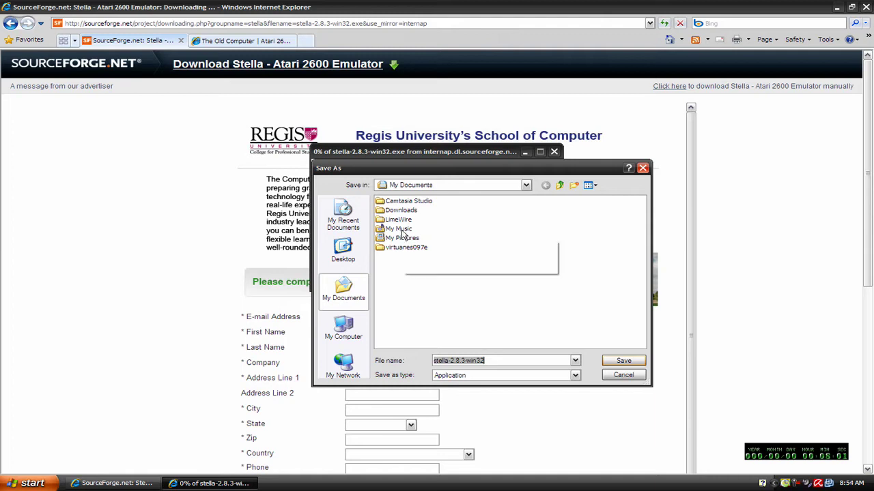
click(611, 362)
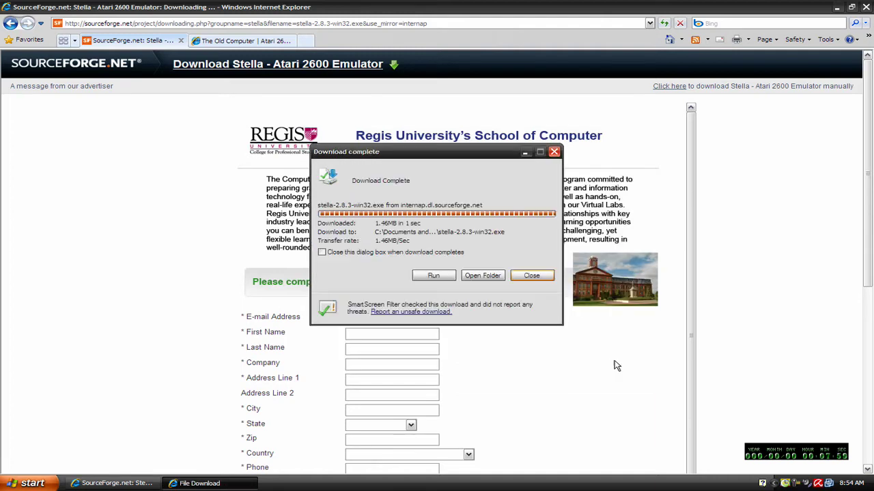
click(555, 152)
key(super+d)
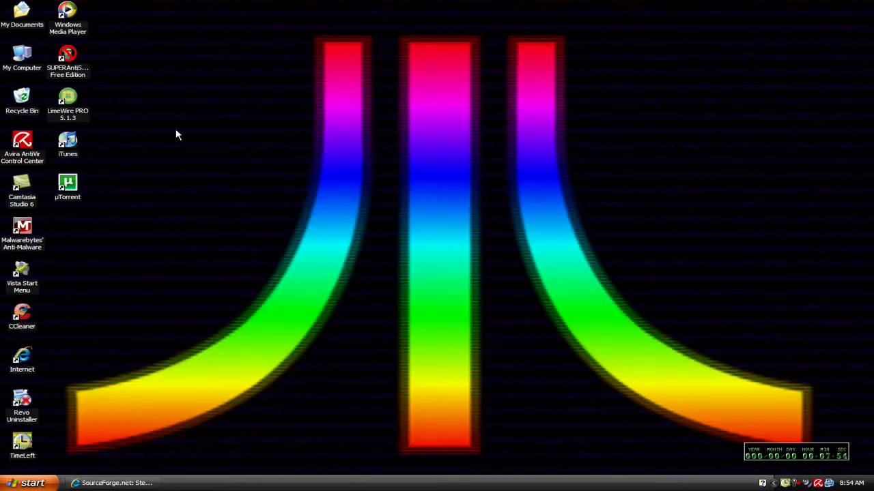
Launch the stella-2.8.3-win32 installer from My Documents and allow it to run
double_click(26, 12)
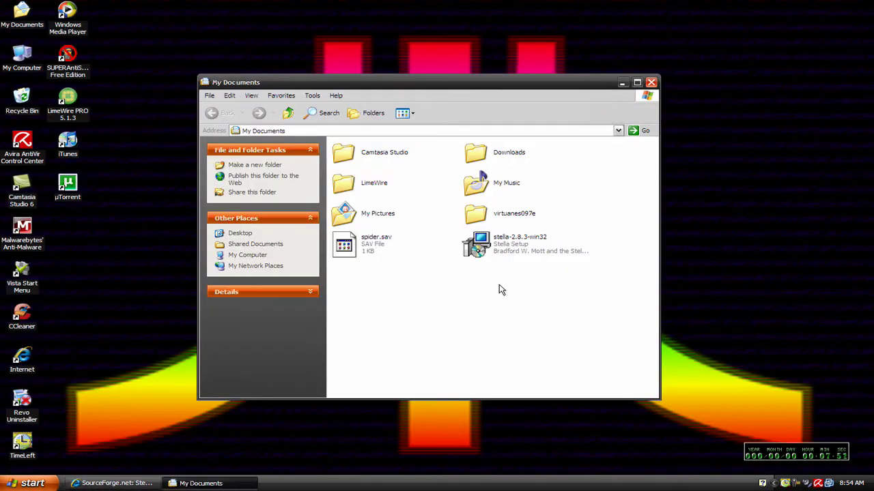
click(491, 246)
double_click(492, 246)
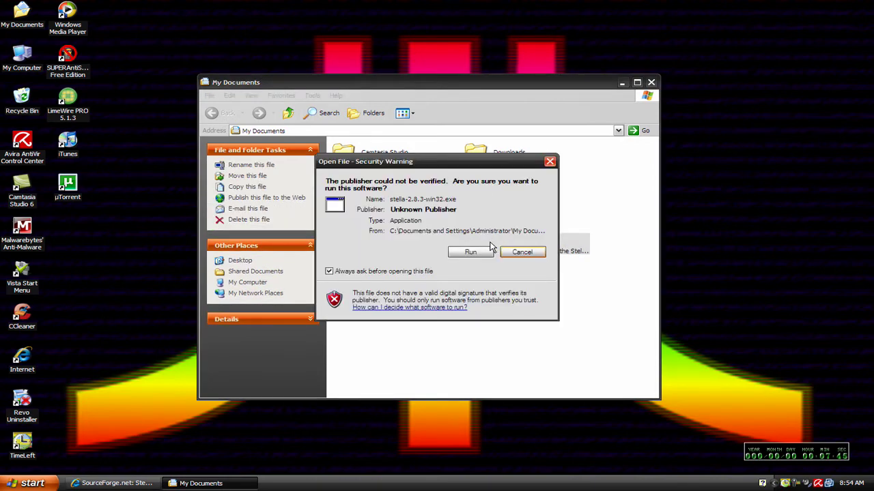
click(470, 253)
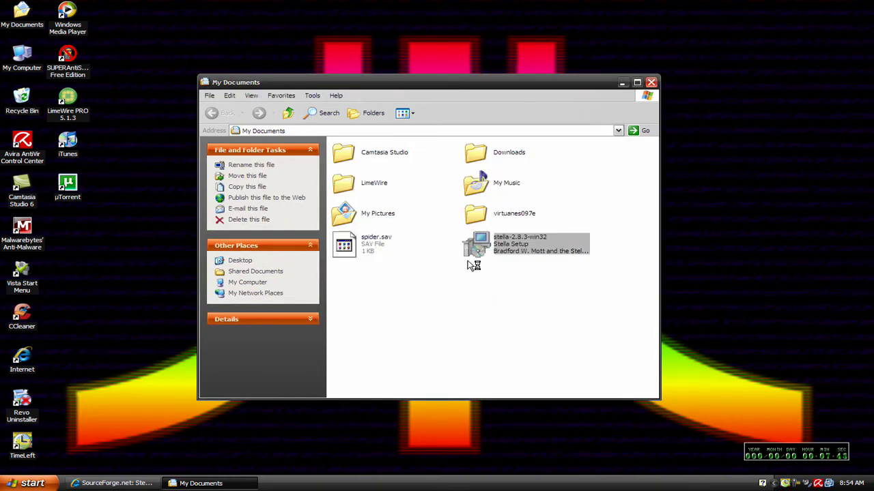
Install Stella to the default C:\Program Files\Stella location with a desktop icon
click(514, 331)
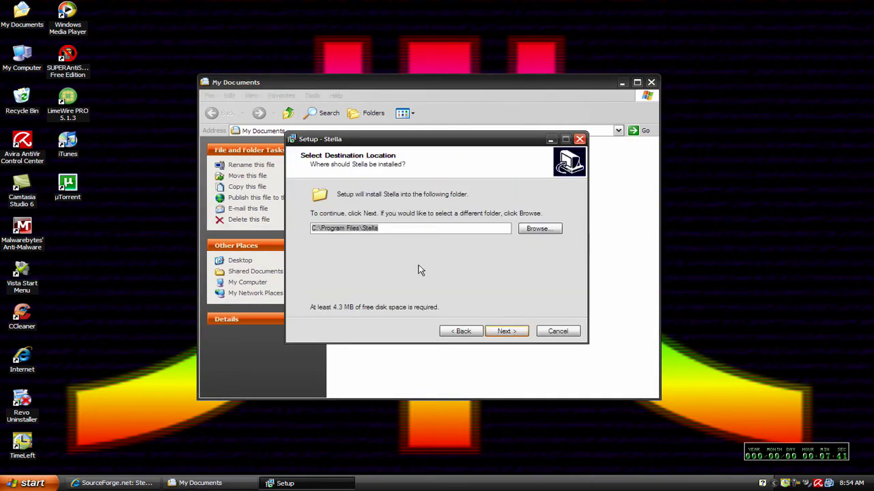
click(495, 332)
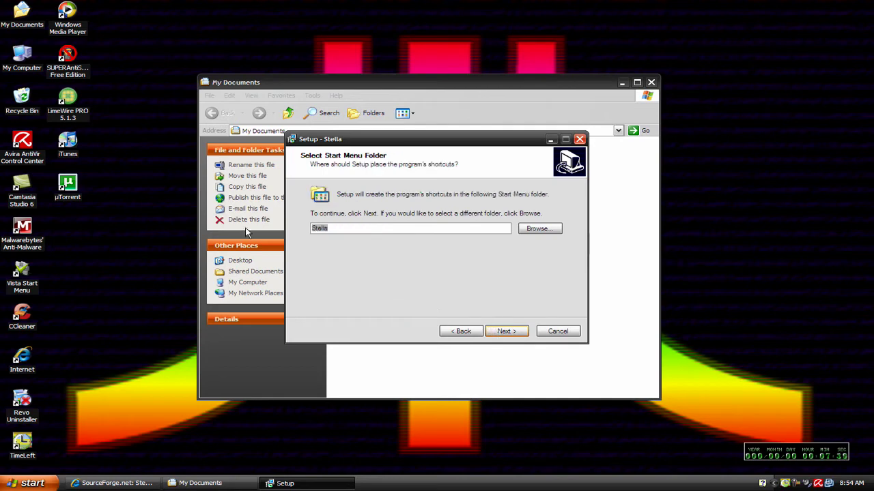
click(507, 332)
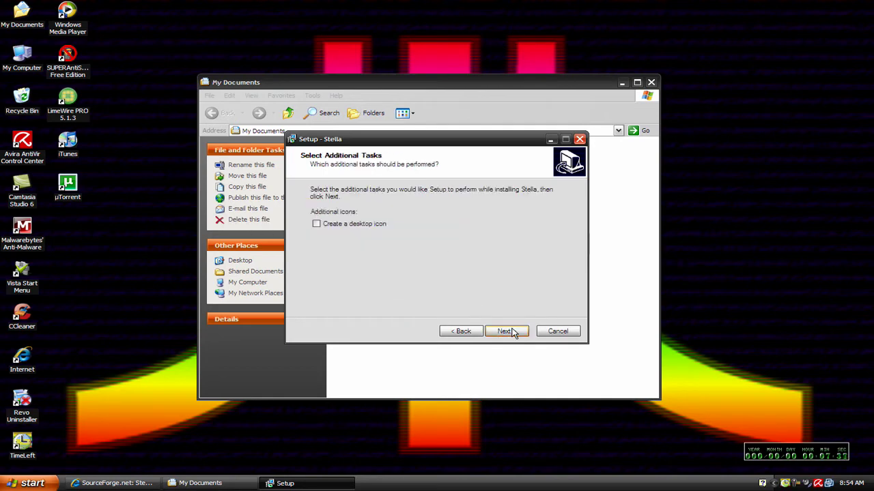
click(317, 226)
click(511, 332)
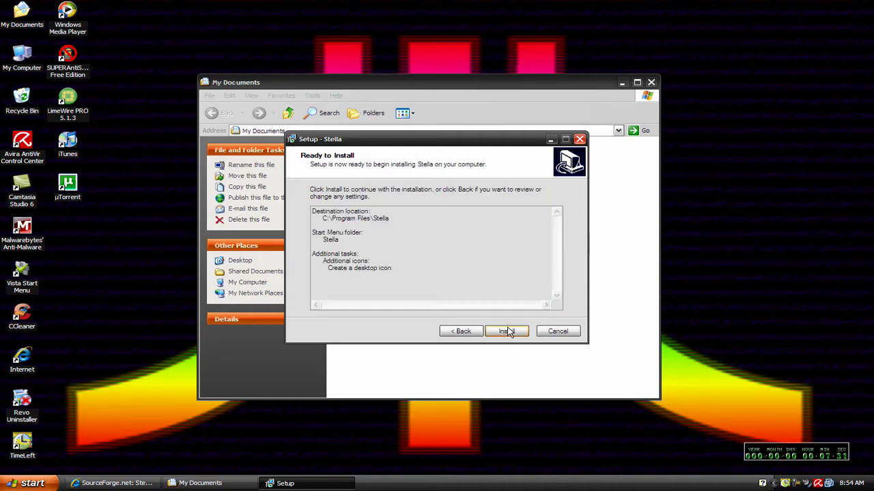
click(506, 331)
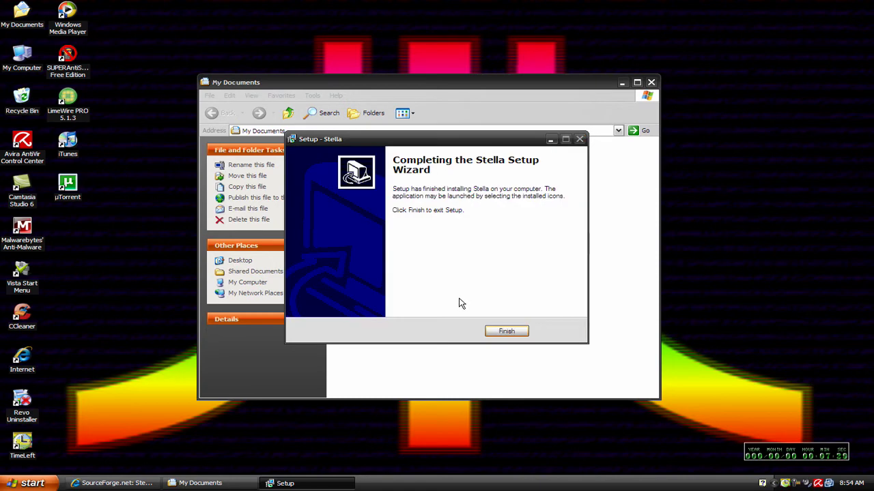
Finish setup, then create a folder named 'Stella Rom Games' in My Documents
click(517, 334)
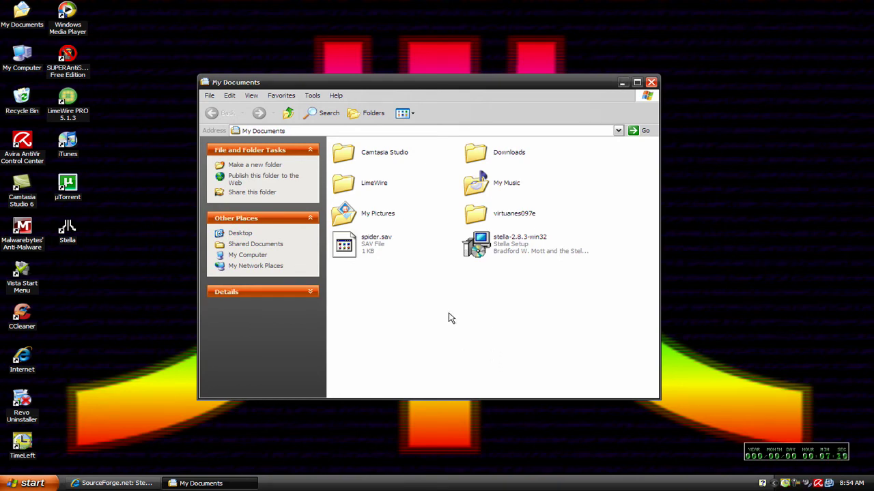
click(265, 169)
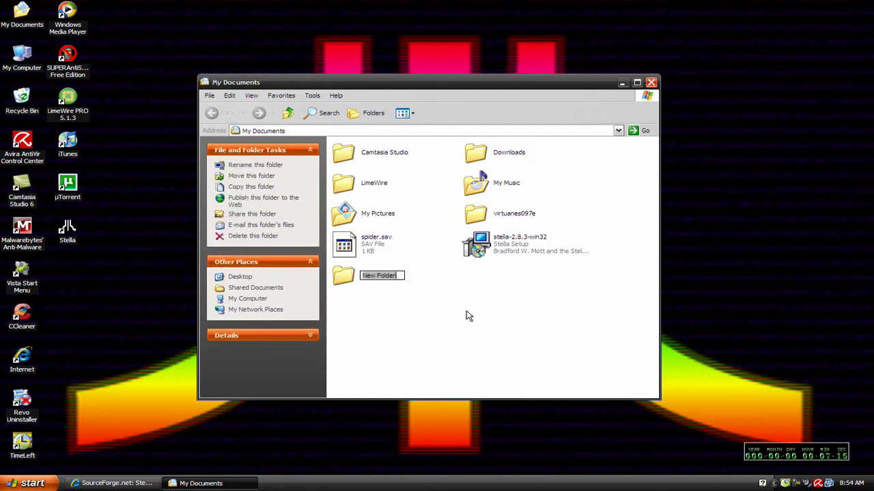
key(BackSpace)
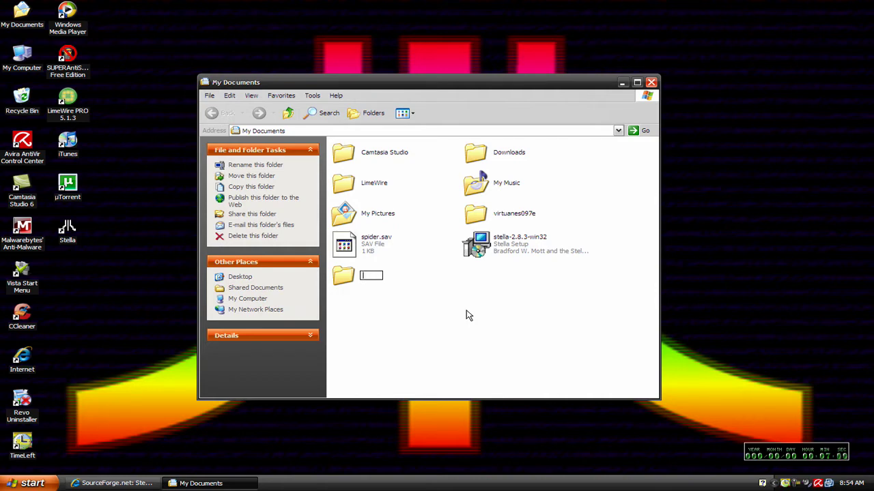
text(Stella Rom Games)
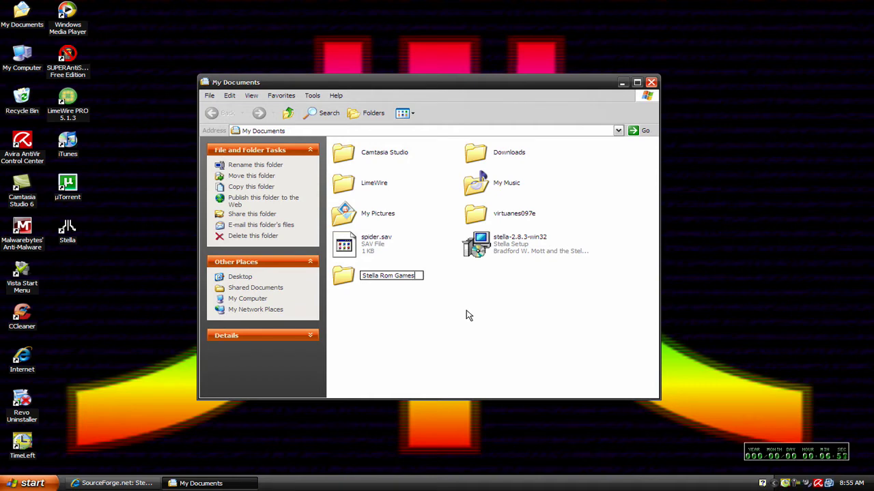
click(426, 309)
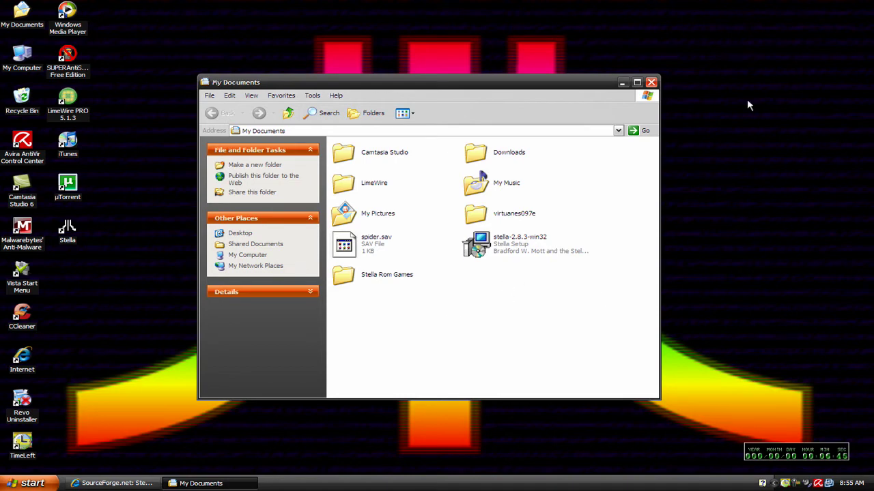
Launch Stella from the desktop and browse its ROM list up to the drives and into C:
click(622, 82)
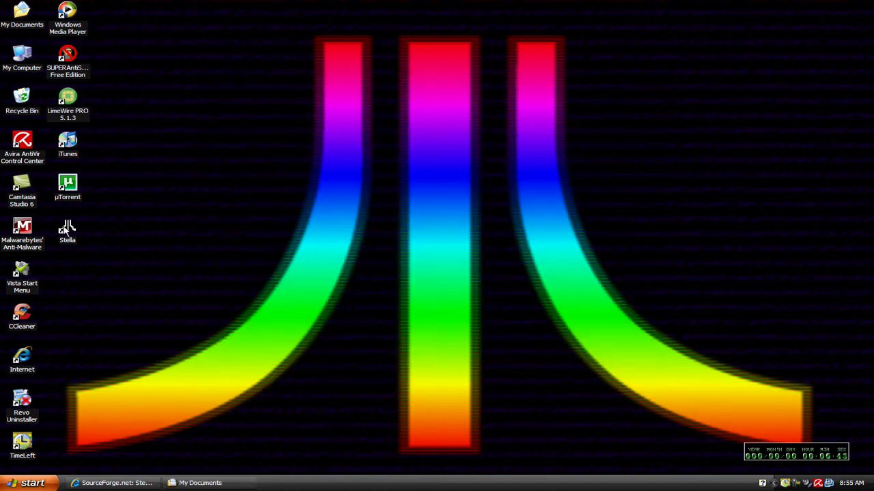
double_click(65, 234)
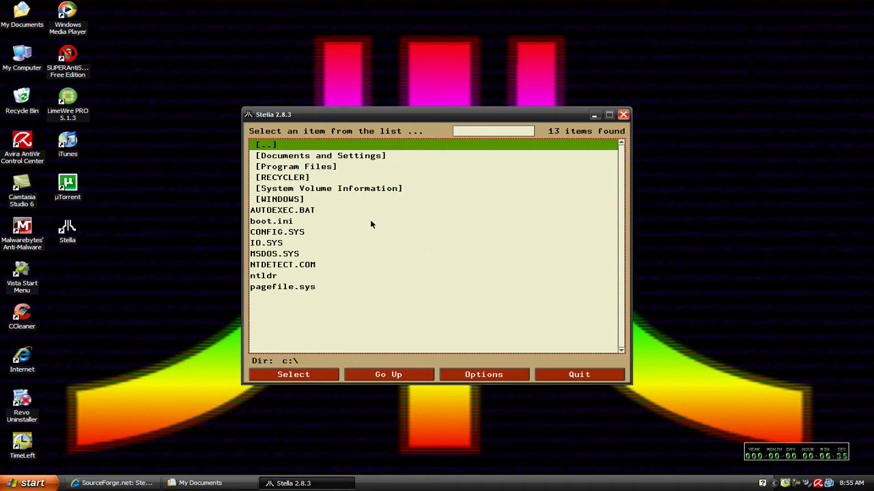
drag(401, 115, 450, 151)
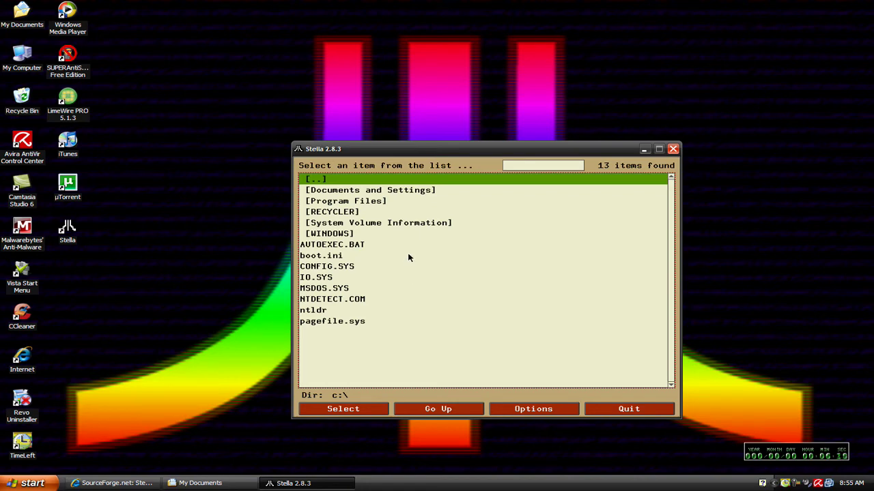
double_click(316, 182)
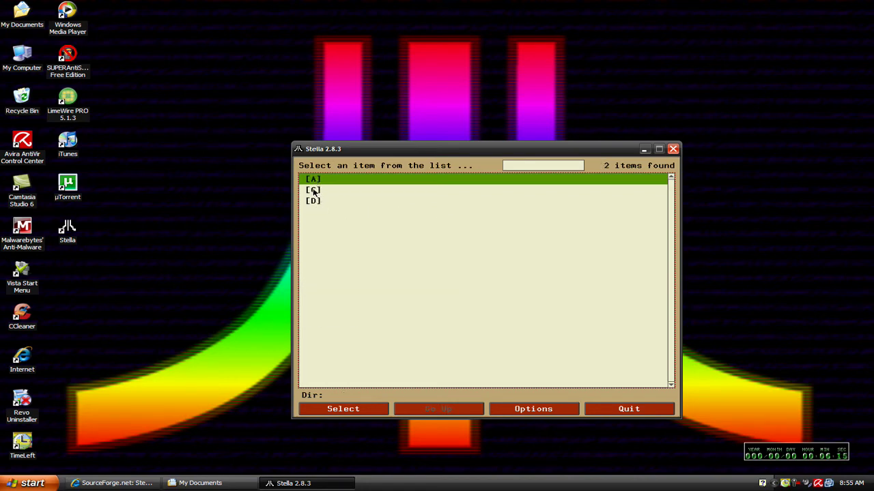
double_click(312, 191)
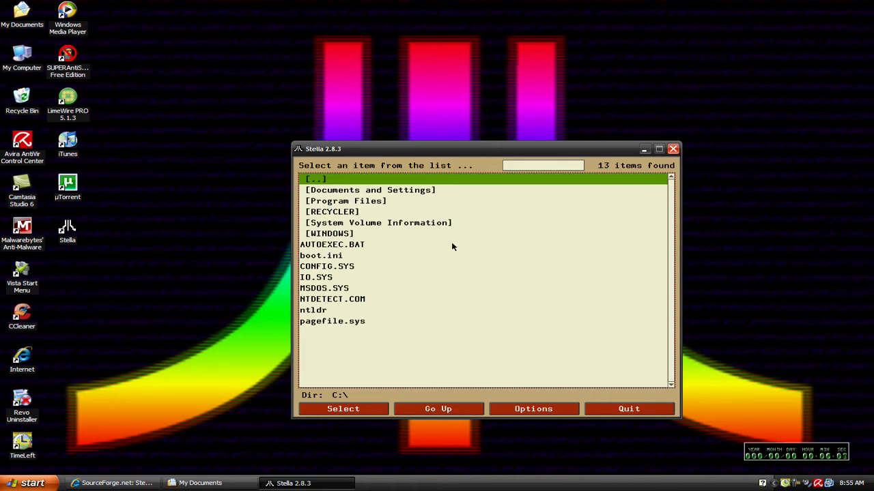
Browse Documents and Settings > Administrator > My Documents > Stella Rom Games, then return to My Documents
double_click(350, 191)
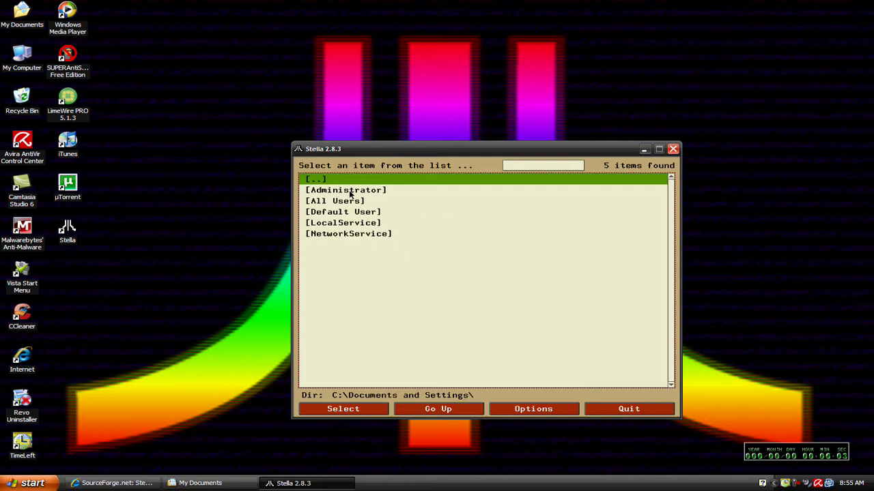
click(350, 193)
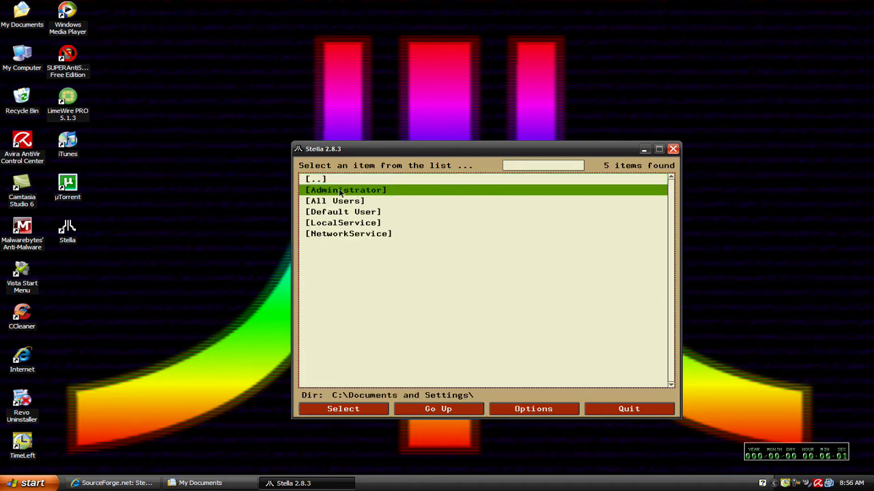
double_click(340, 193)
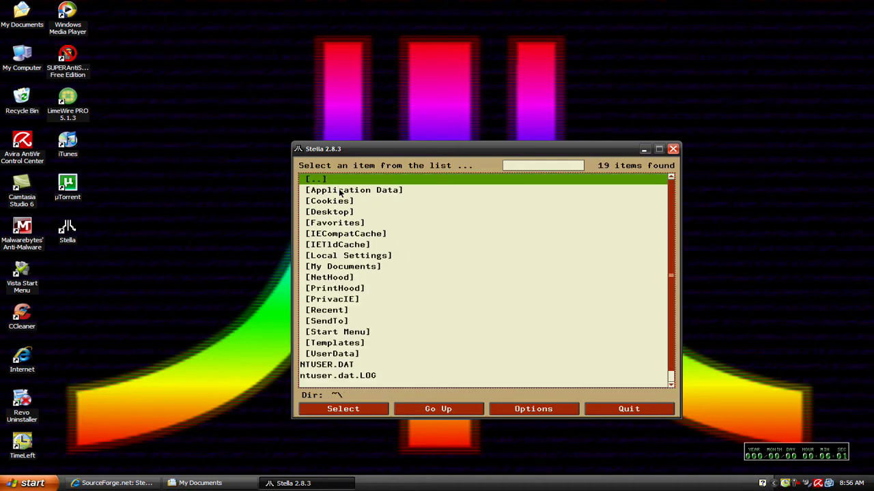
double_click(345, 267)
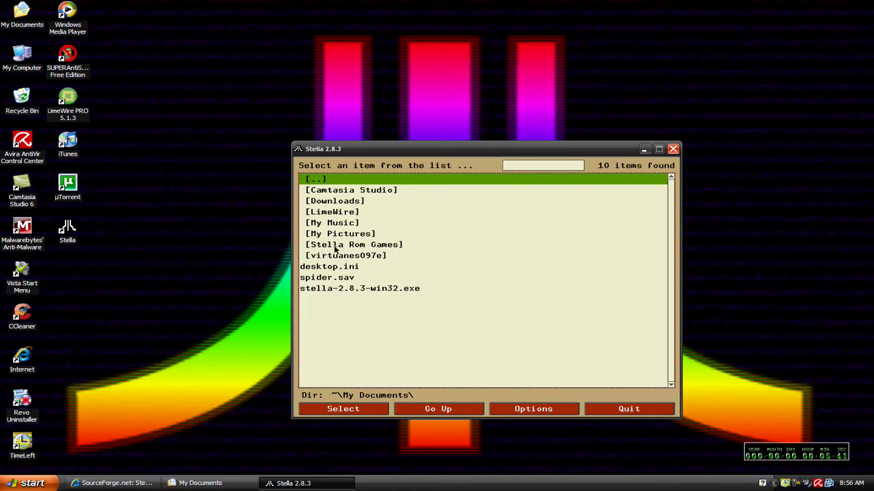
double_click(334, 250)
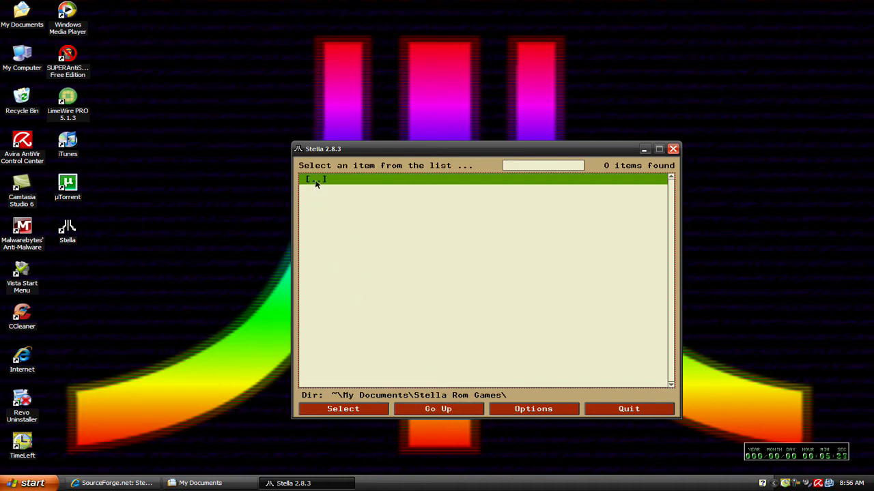
key(Return)
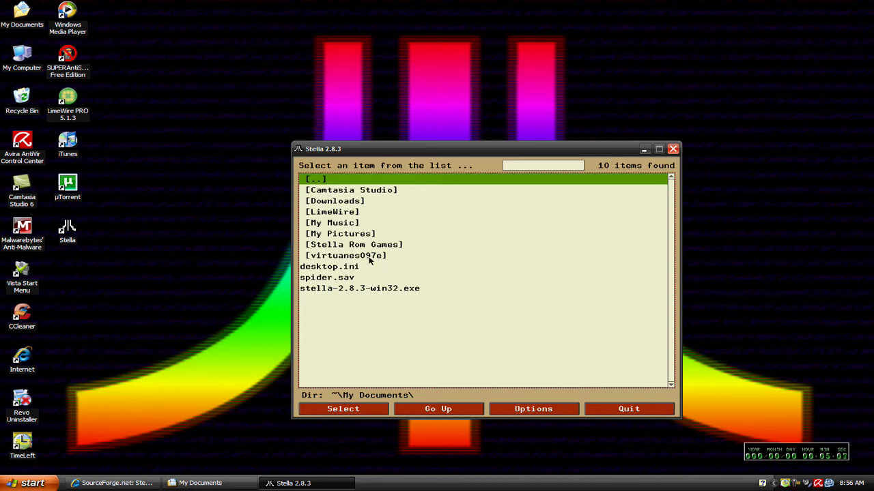
Minimize Stella and scroll The Old Computer's Atari 2600 rom list to Asteroids.bin
click(644, 151)
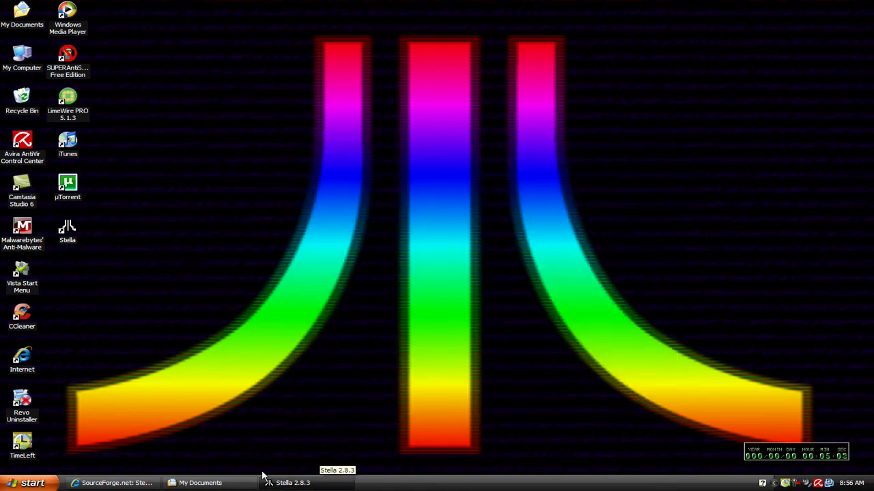
click(139, 481)
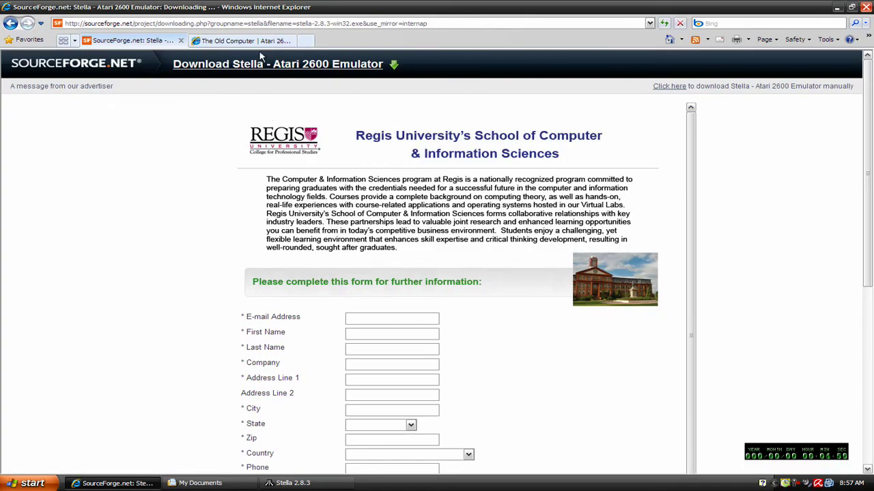
click(252, 40)
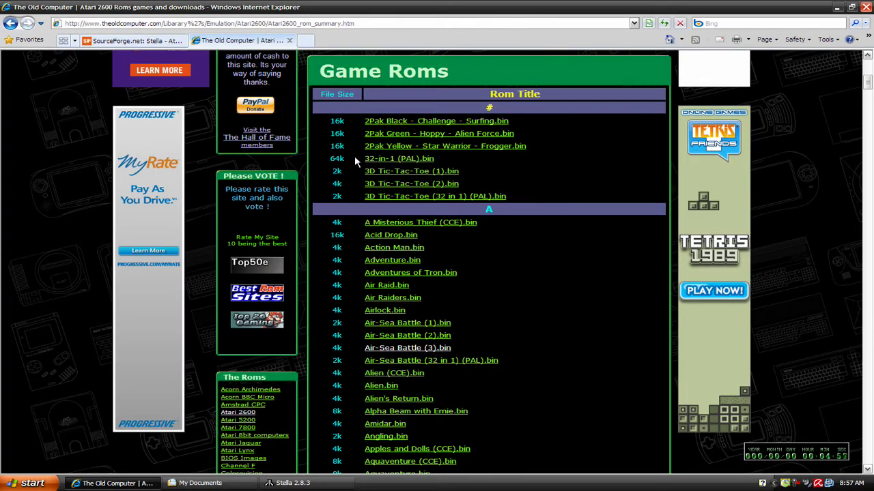
scroll(789, 239, up, 5)
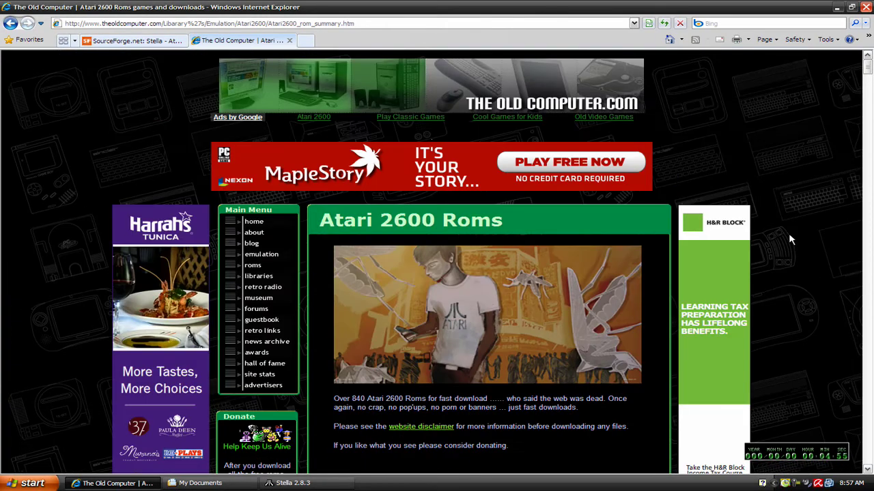
scroll(789, 238, down, 2)
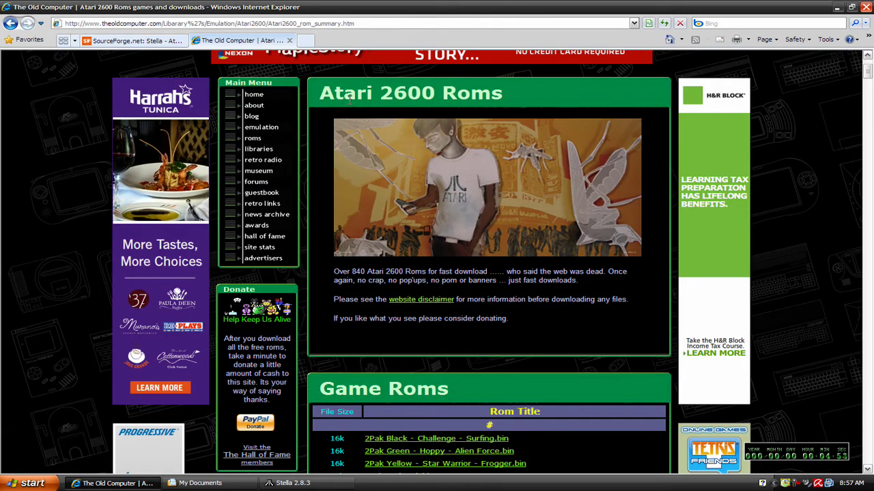
scroll(784, 221, down, 5)
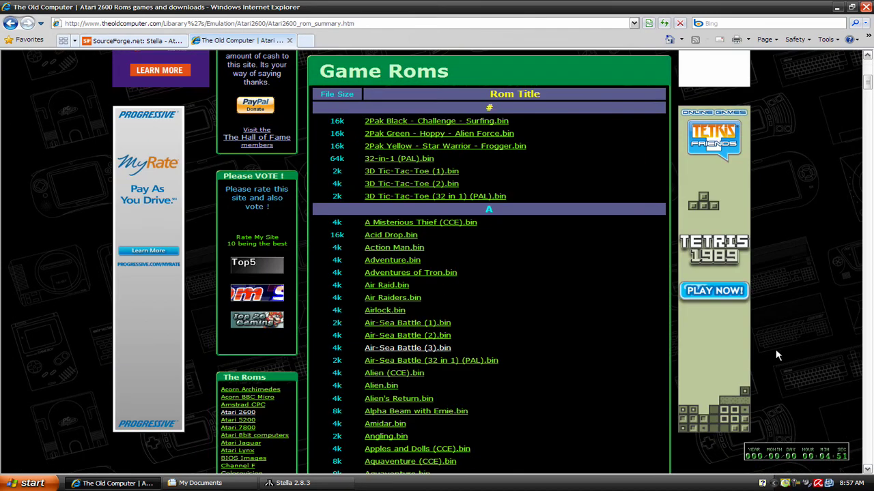
scroll(767, 330, down, 1)
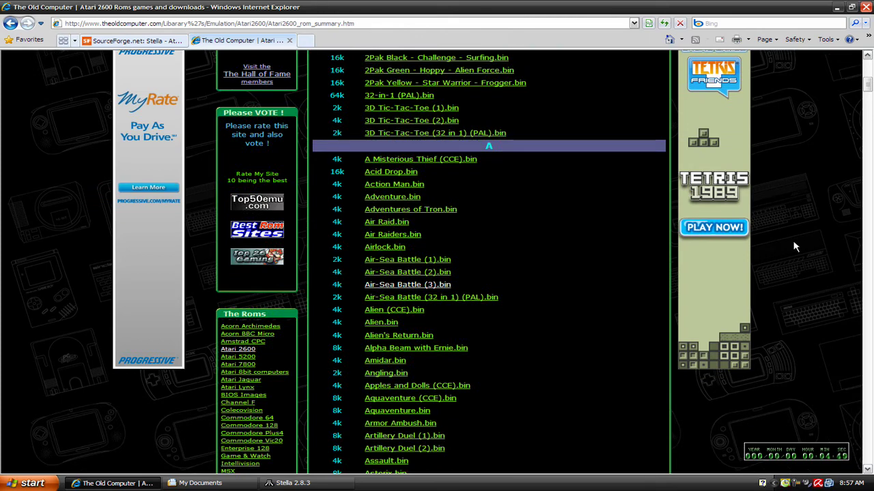
scroll(582, 285, down, 3)
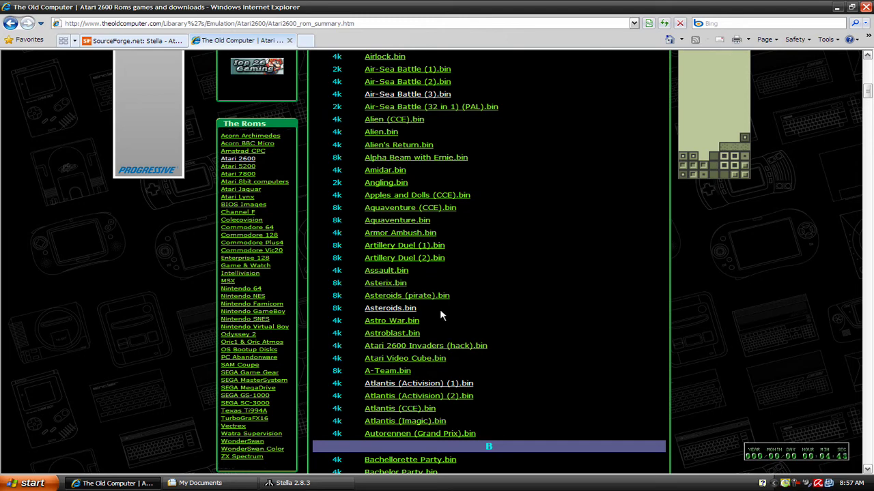
Save Asteroids.bin into the Stella Rom Games folder and close the download dialog
click(394, 310)
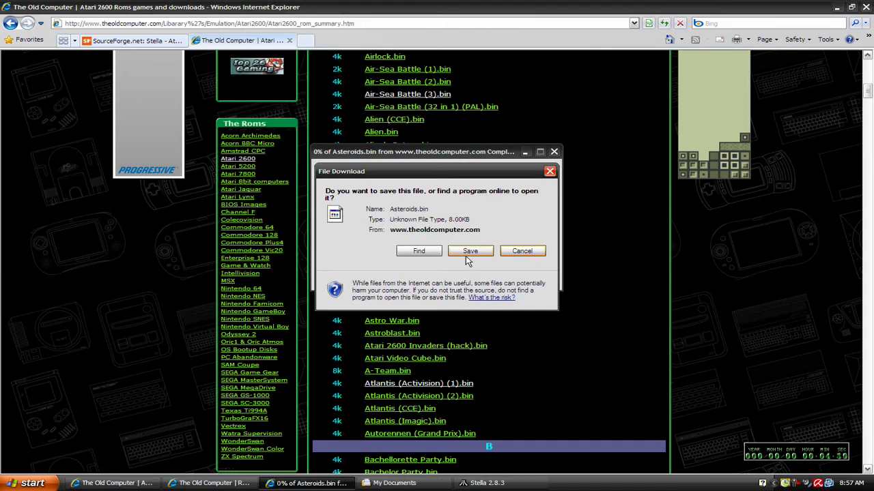
click(469, 252)
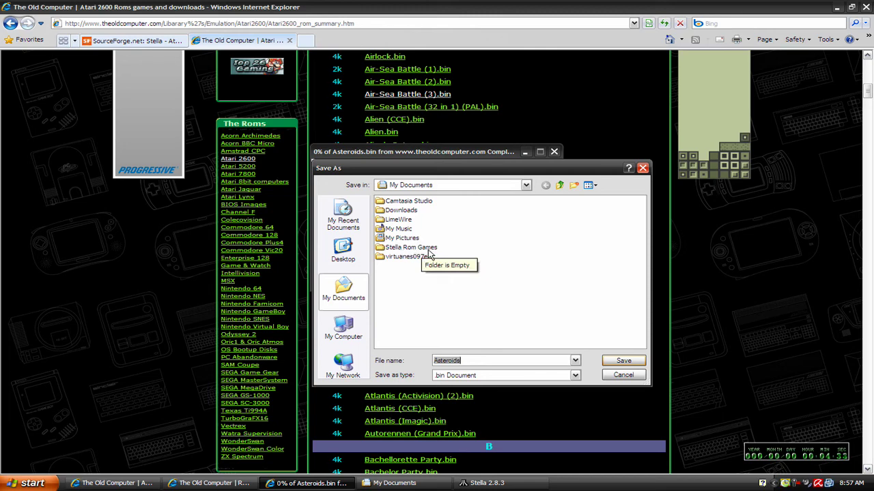
click(411, 249)
double_click(410, 250)
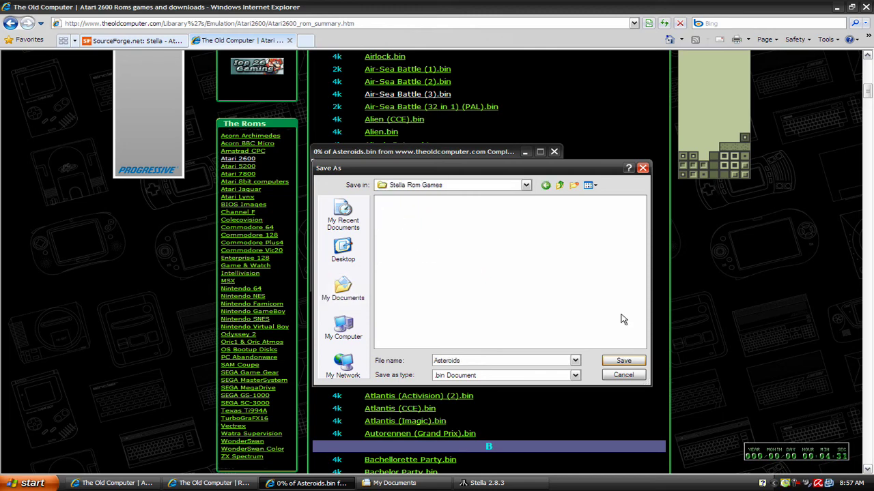
click(623, 361)
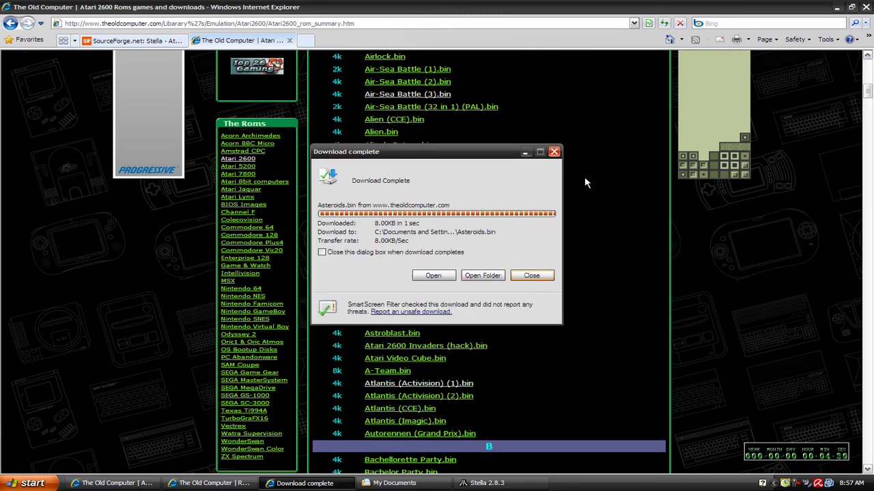
click(553, 153)
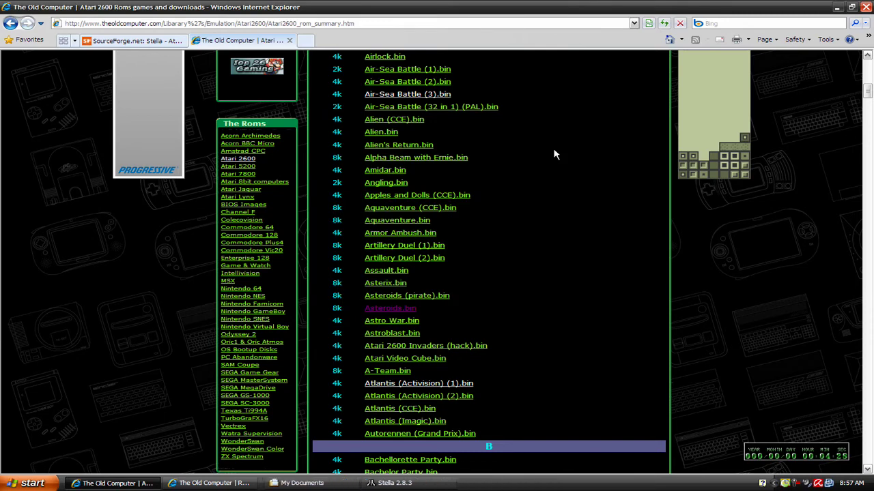
Hide the browser and its popup, then confirm Asteroids sits inside Stella Rom Games
click(836, 7)
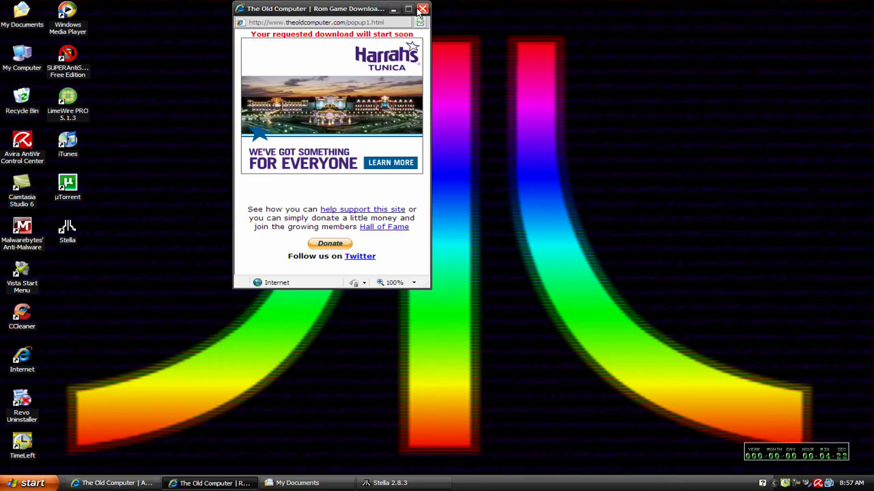
click(422, 9)
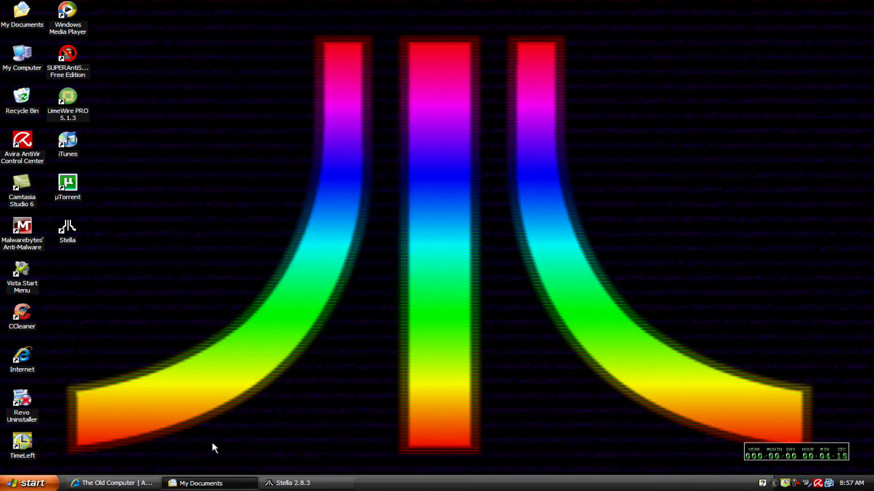
click(198, 483)
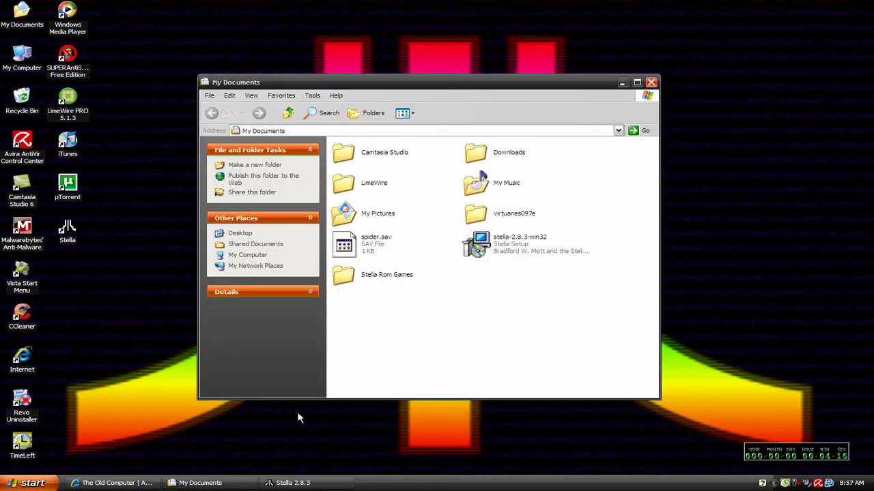
double_click(381, 277)
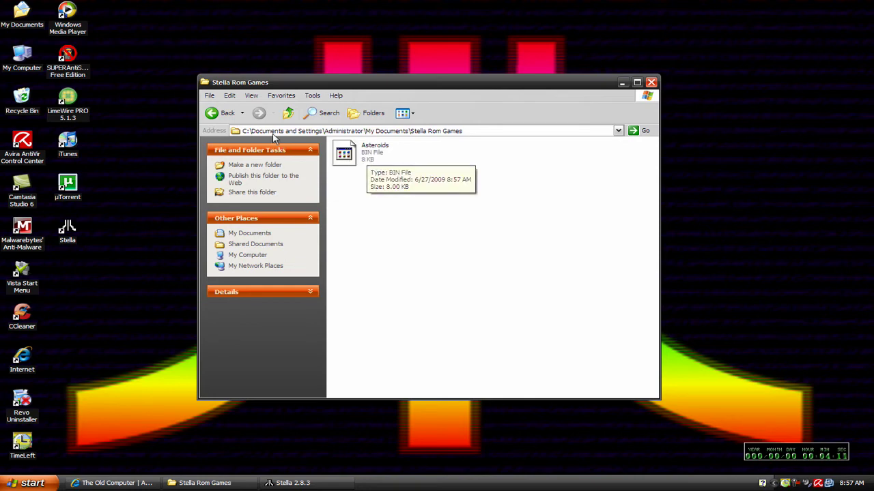
click(220, 114)
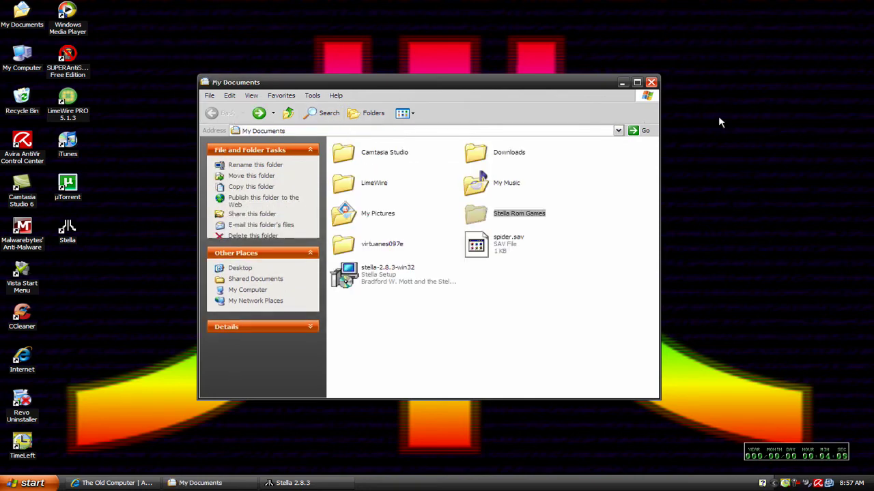
Bring Stella to the front and open its Options > Config Files path settings
click(622, 83)
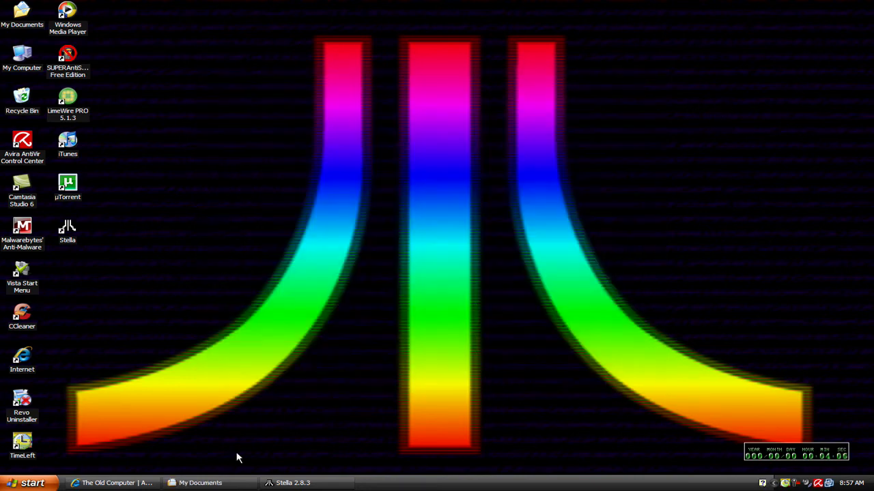
click(290, 484)
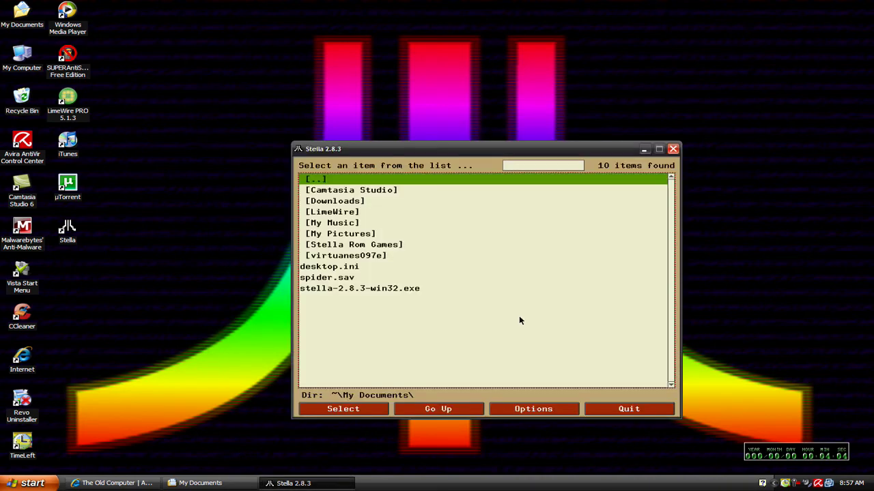
click(533, 413)
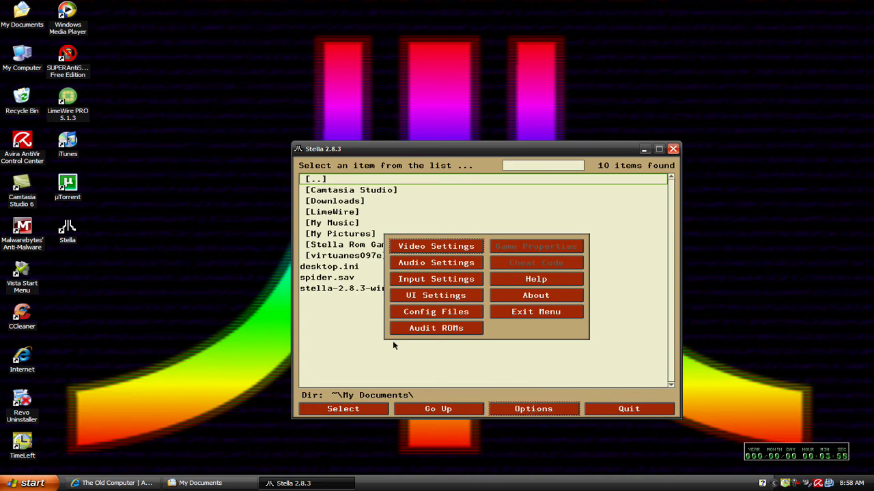
click(437, 318)
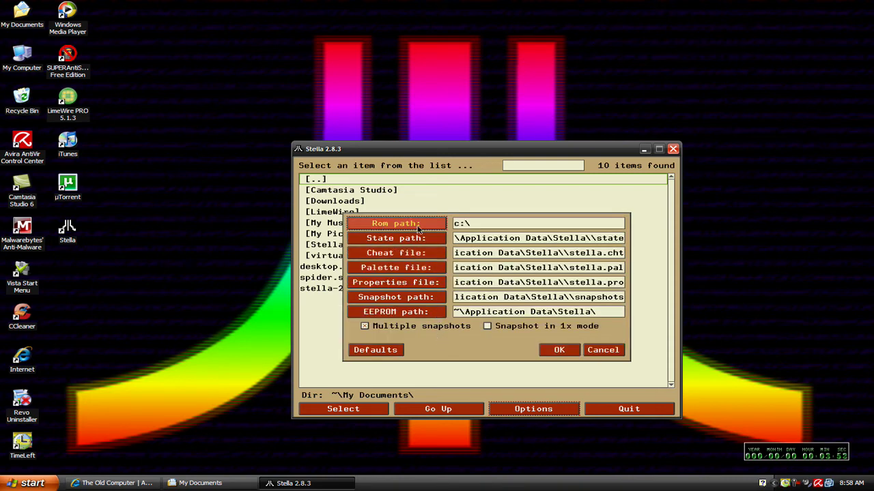
Set the Rom path to Documents and Settings\Administrator\My Documents\Stella Rom Games
click(394, 226)
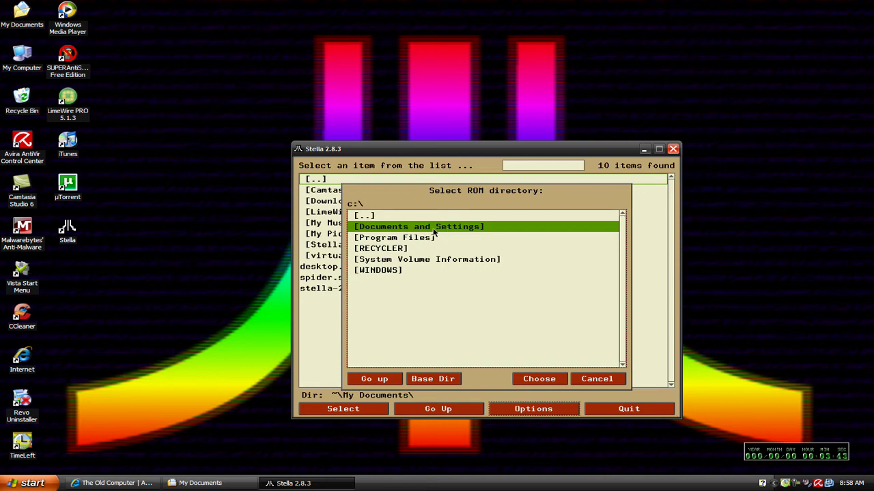
double_click(414, 230)
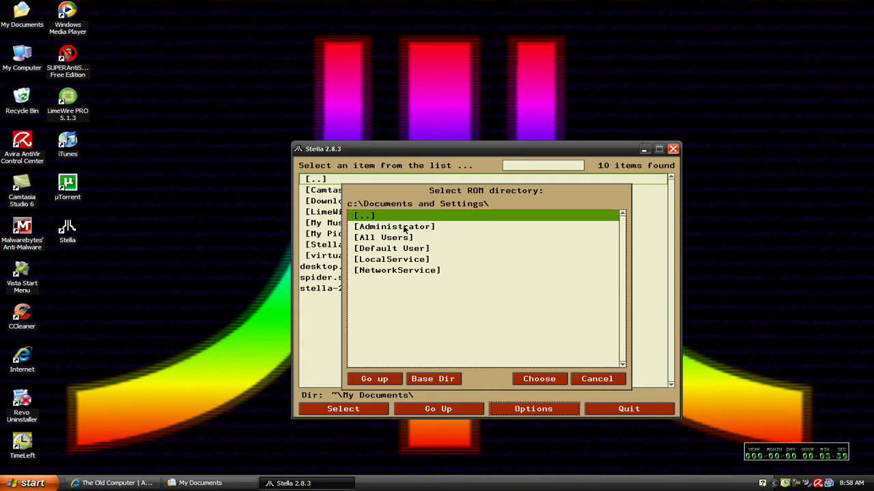
double_click(406, 231)
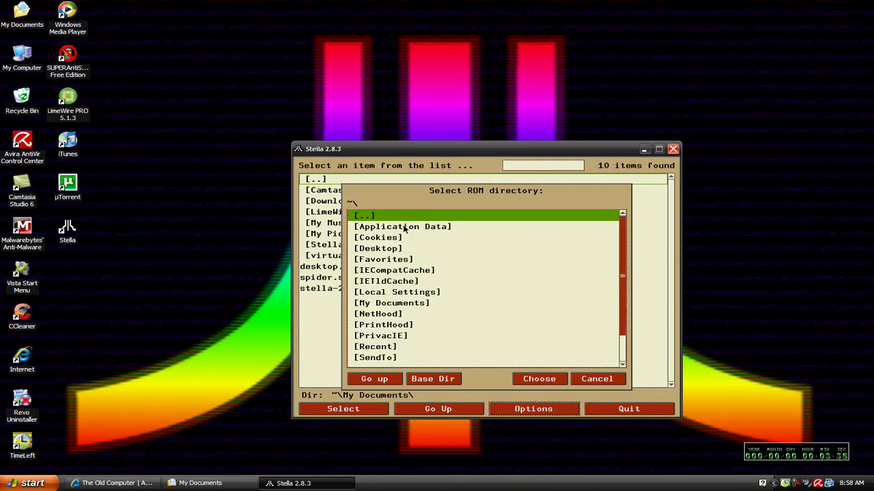
double_click(398, 306)
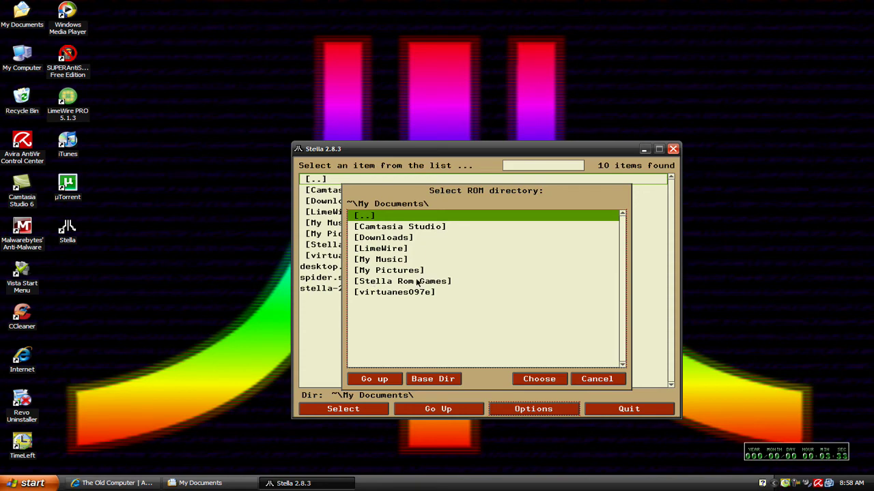
click(411, 282)
double_click(411, 282)
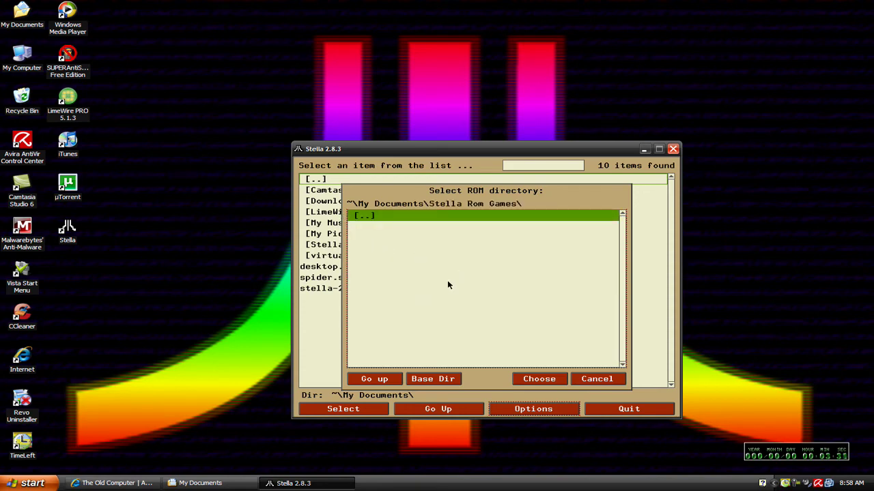
click(540, 379)
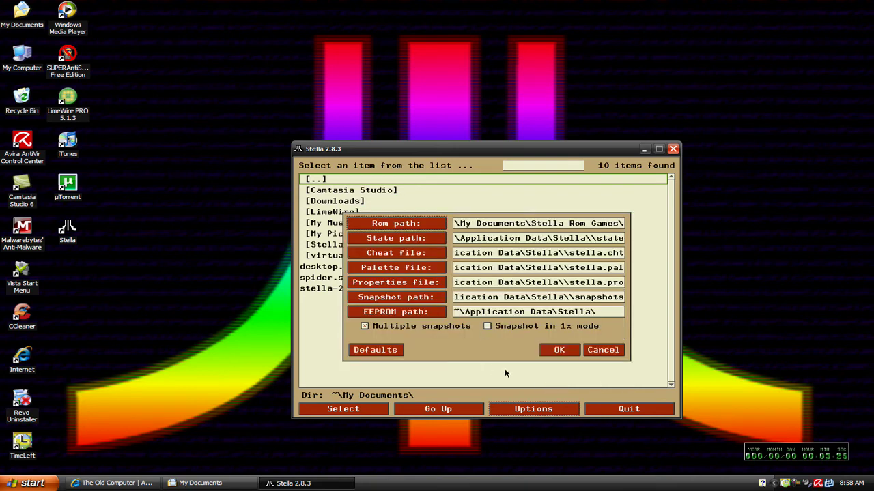
Save the new ROM path, leave the options menu, and close Stella
click(552, 350)
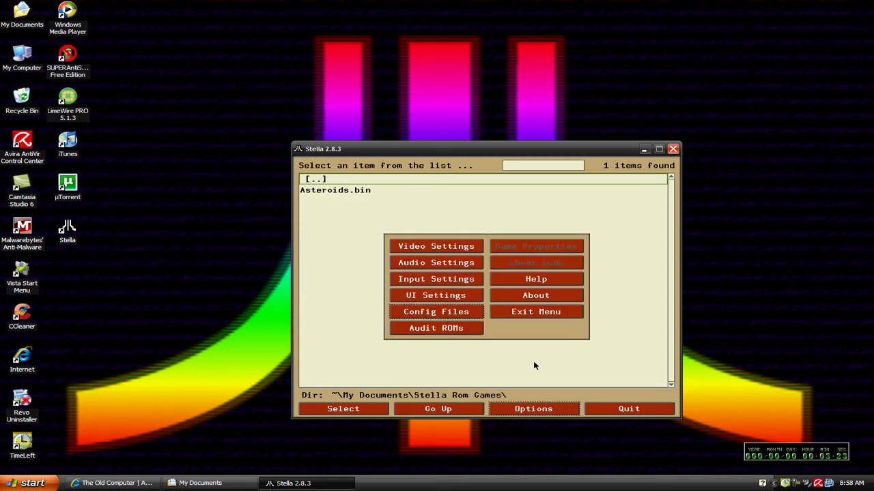
click(528, 313)
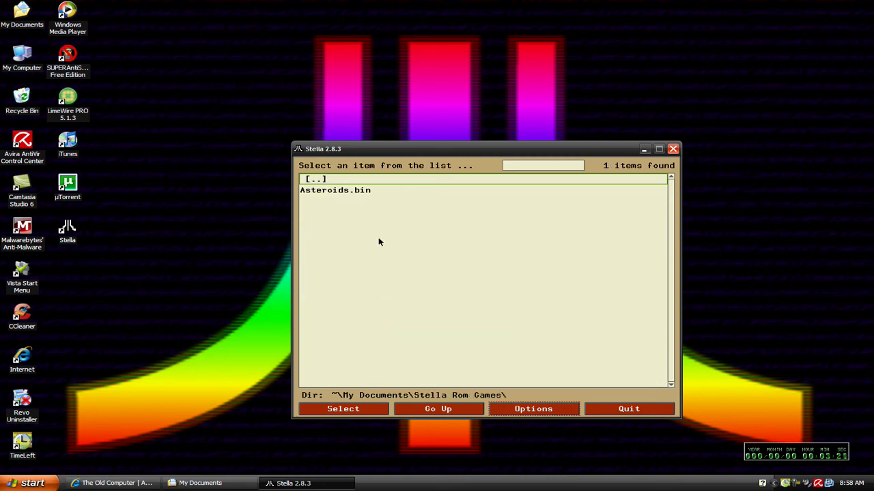
click(674, 149)
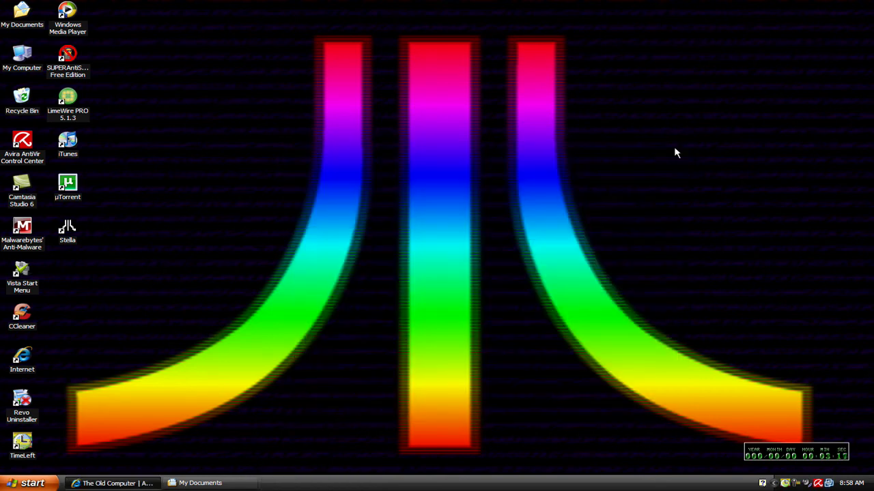
Relaunch Stella and open Stella Rom Games to see Asteroids.bin listed
double_click(67, 231)
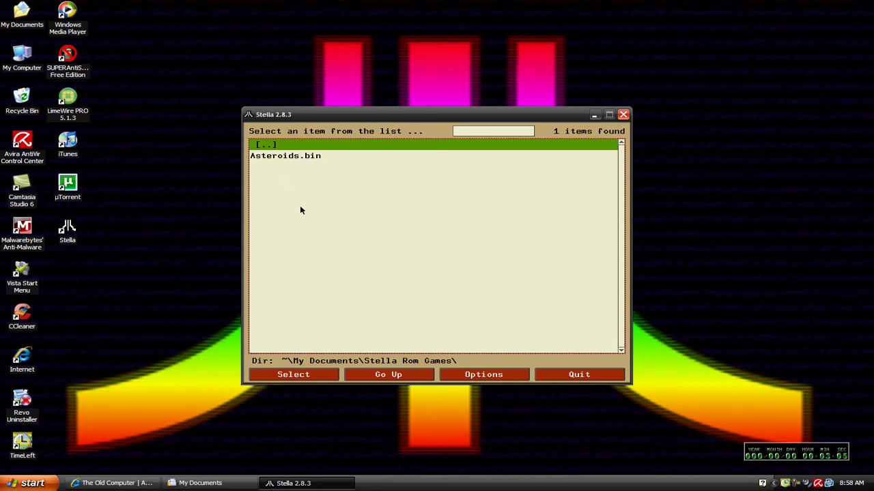
click(407, 380)
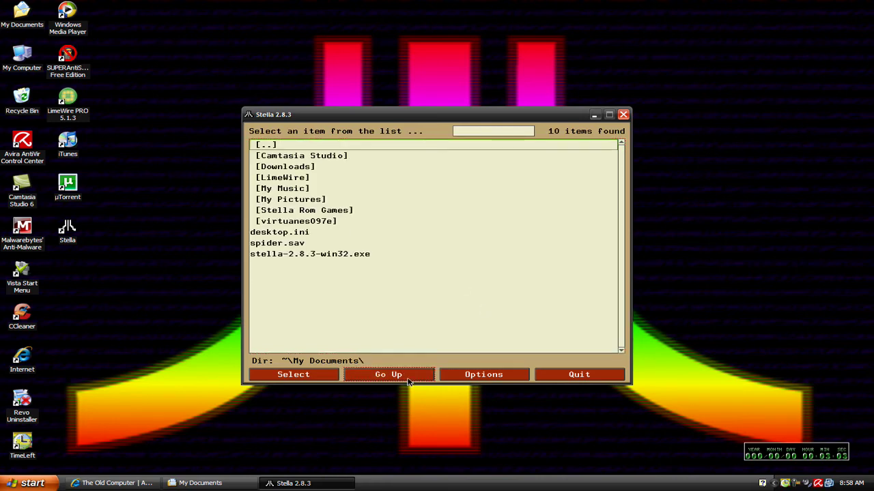
double_click(326, 212)
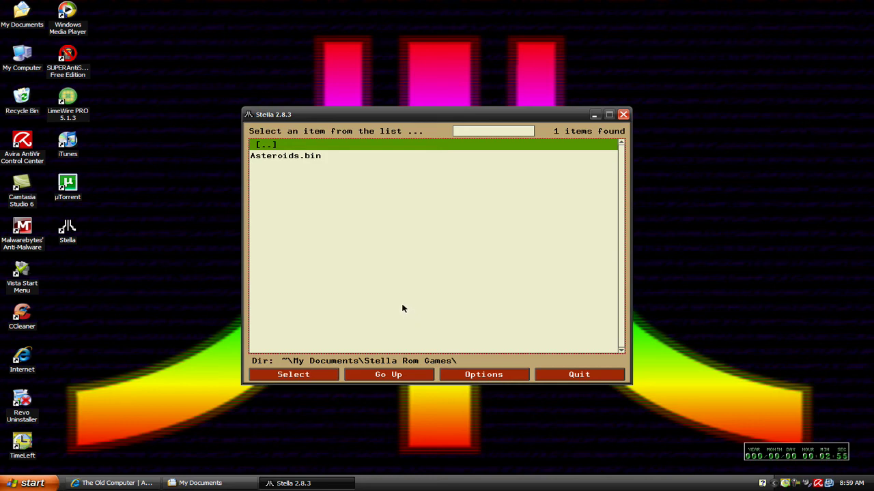
Start Asteroids.bin from the ROM list, play it, then close the game window
double_click(283, 156)
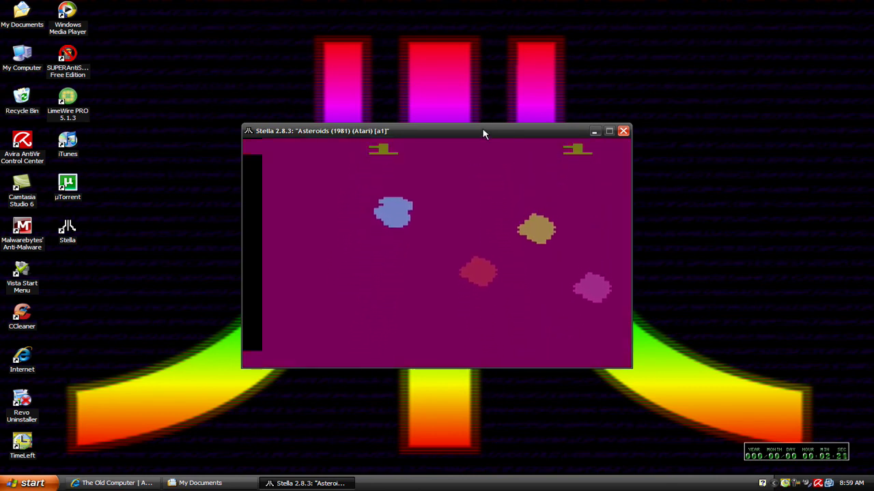
click(623, 132)
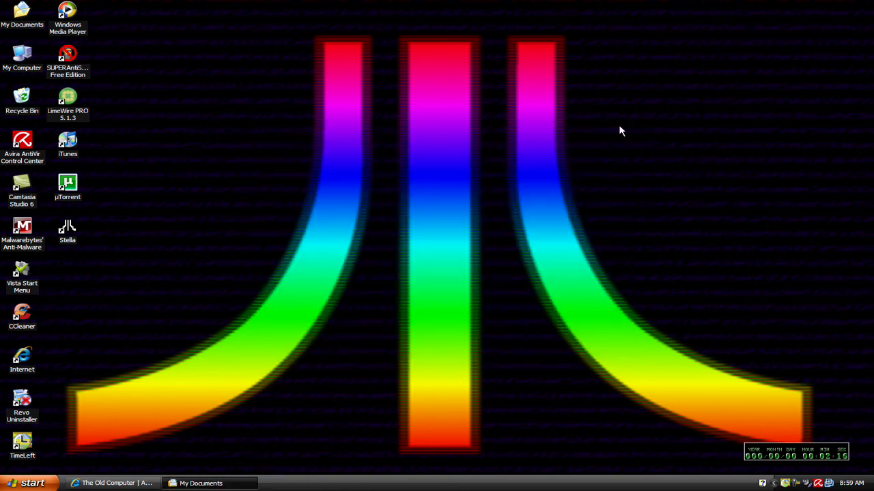
Relaunch Stella from its desktop icon so the ROM browser lists Asteroids.bin
double_click(75, 225)
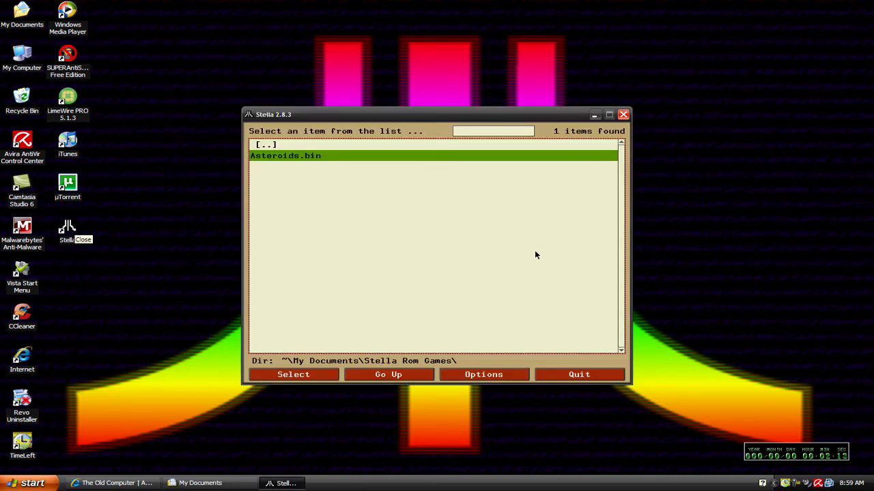